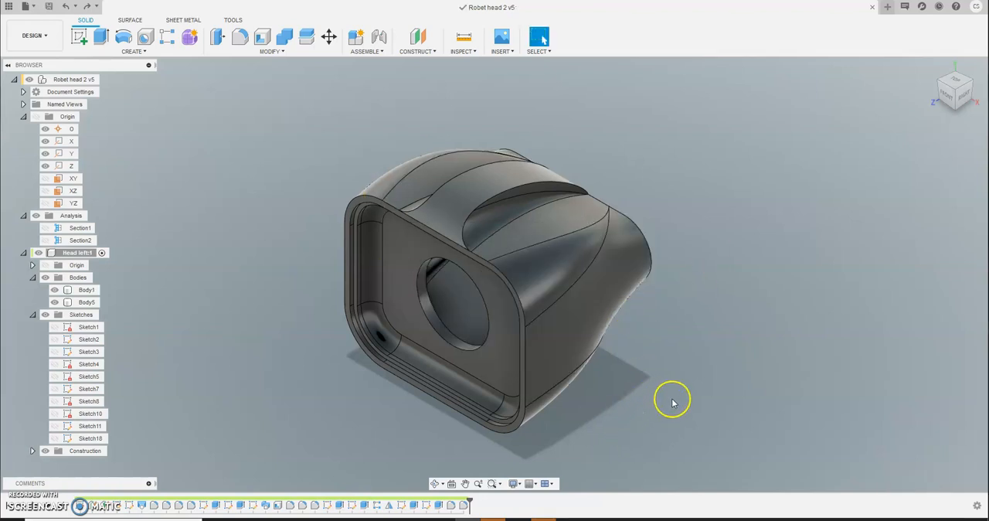
- Split Body1 of the robot head in half with the vertical YZ origin plane, keeping the splitting tool extended
mouse_move(690, 381)
middle_mouse_down("shift")
mouse_move(669, 316)
mouse_move(703, 367)
mouse_move(682, 382)
mouse_move(710, 363)
mouse_move(686, 356)
mouse_move(697, 361)
mouse_move(691, 366)
middle_mouse_up("shift")
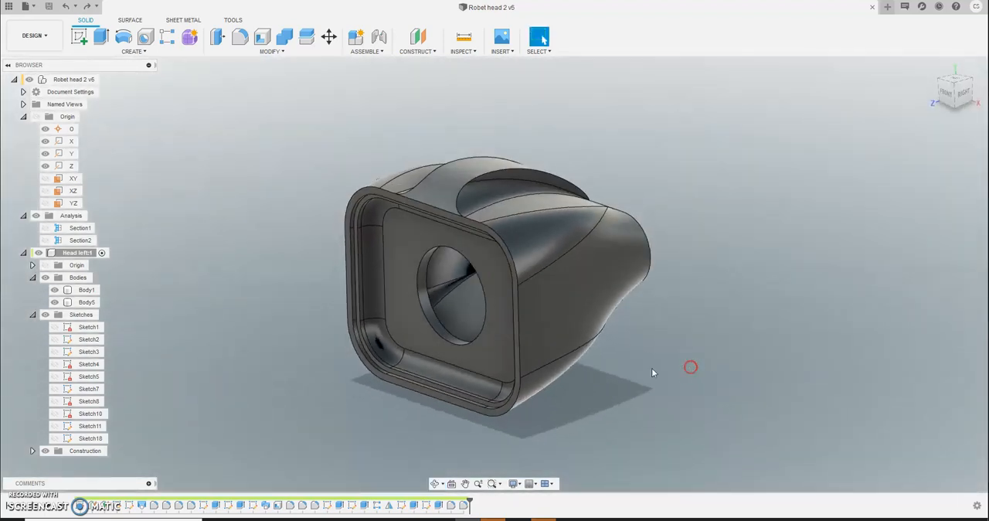
left_click(460, 201)
left_click(271, 51)
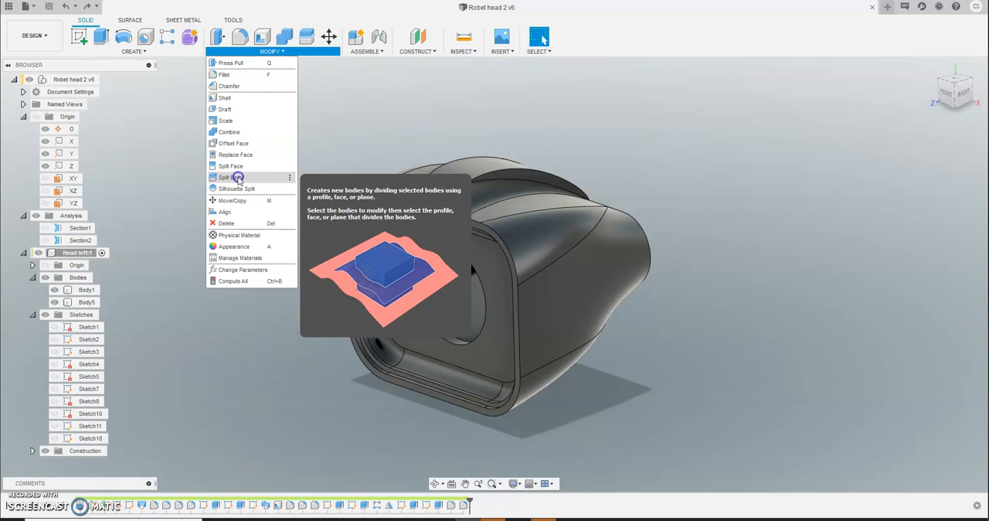
left_click(230, 177)
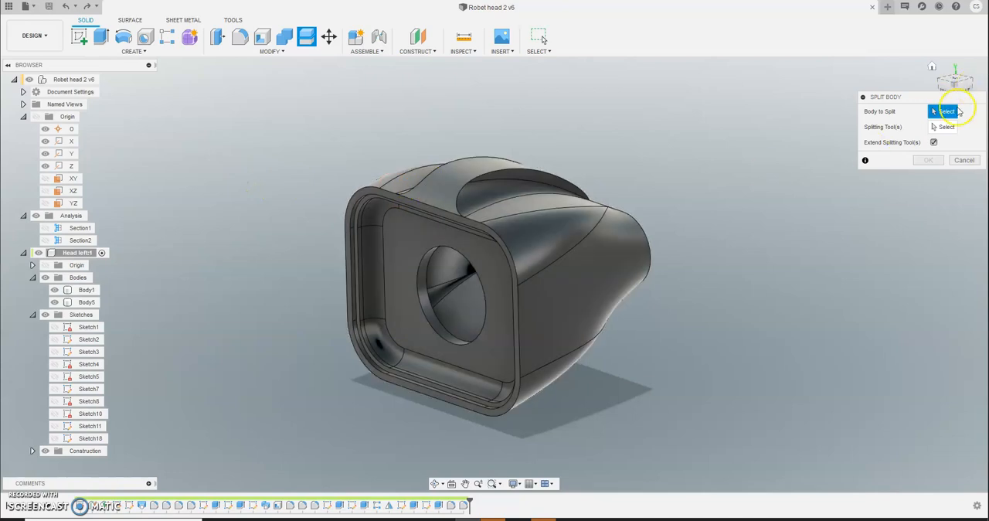
left_click(421, 193)
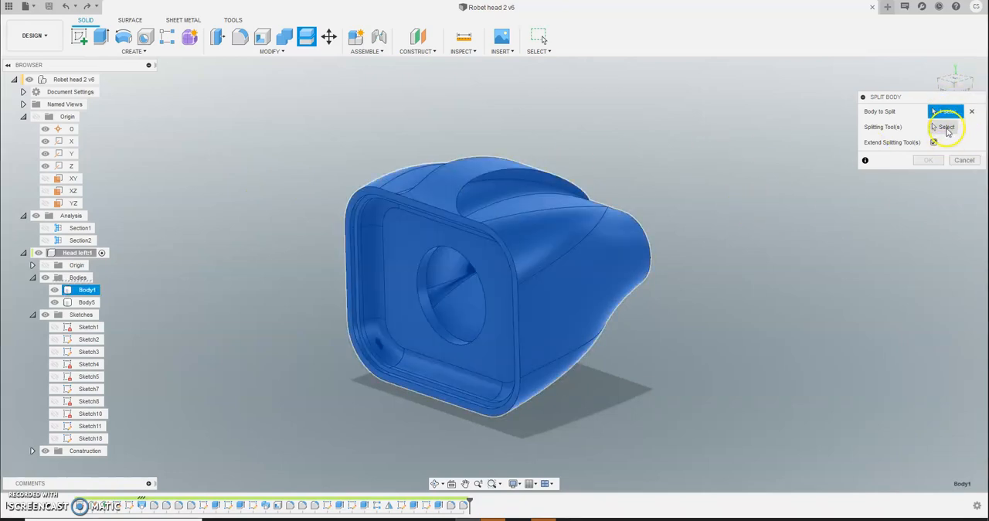
left_click(946, 127)
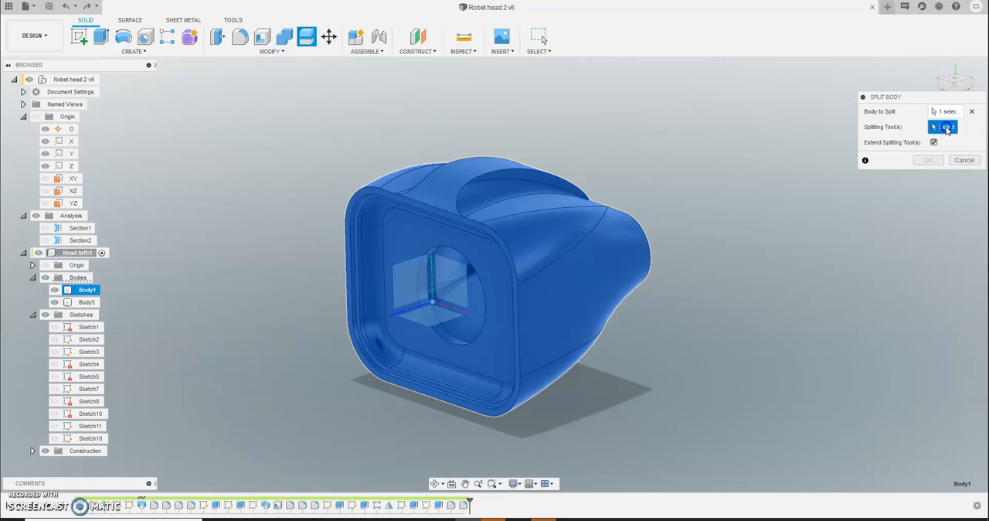
left_click(395, 280)
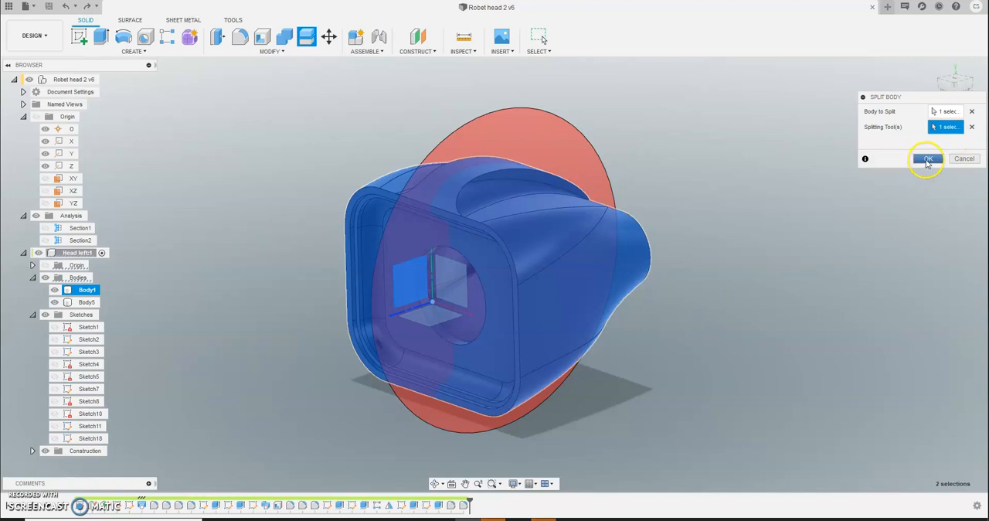
left_click(927, 159)
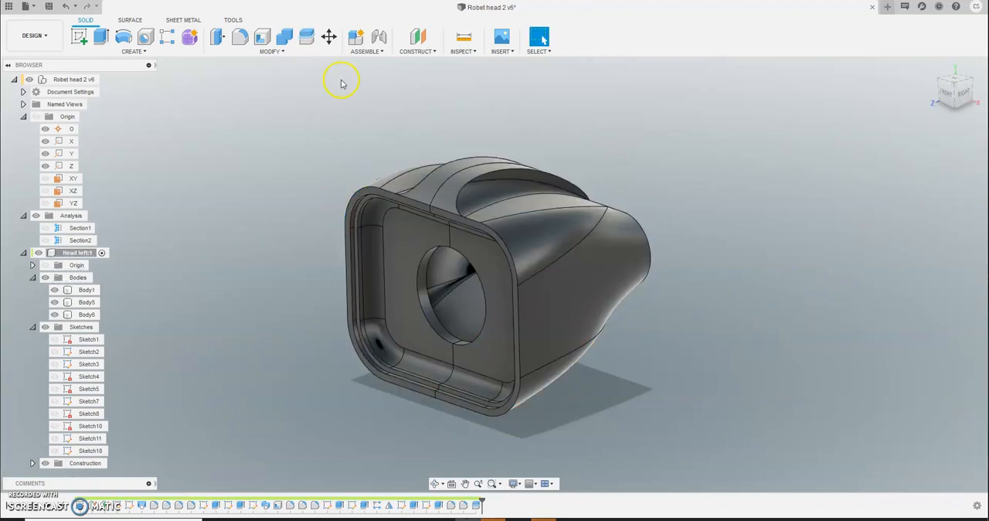
- Try moving the split-off half, Body6, about 55 mm along X, and undo the move
left_click(328, 36)
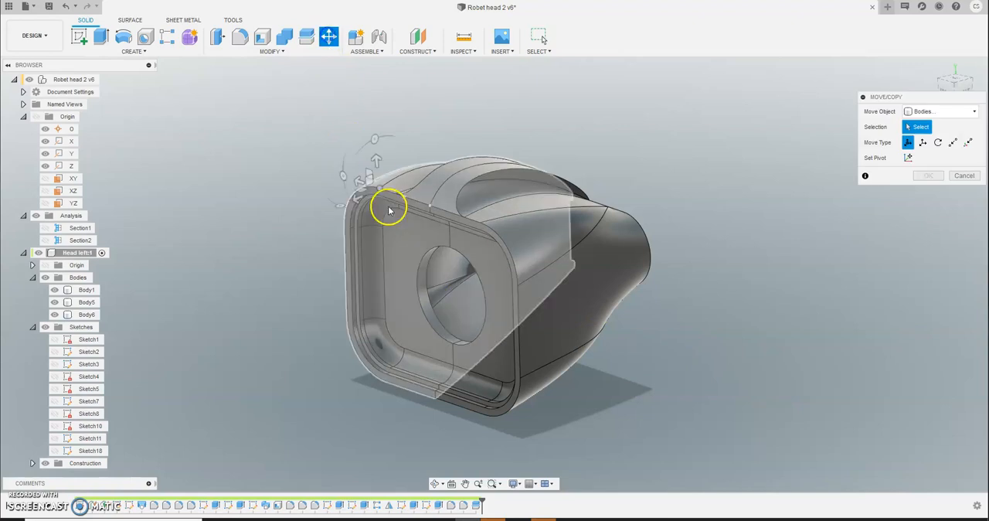
left_click(491, 274)
left_click_drag(520, 284, 589, 304)
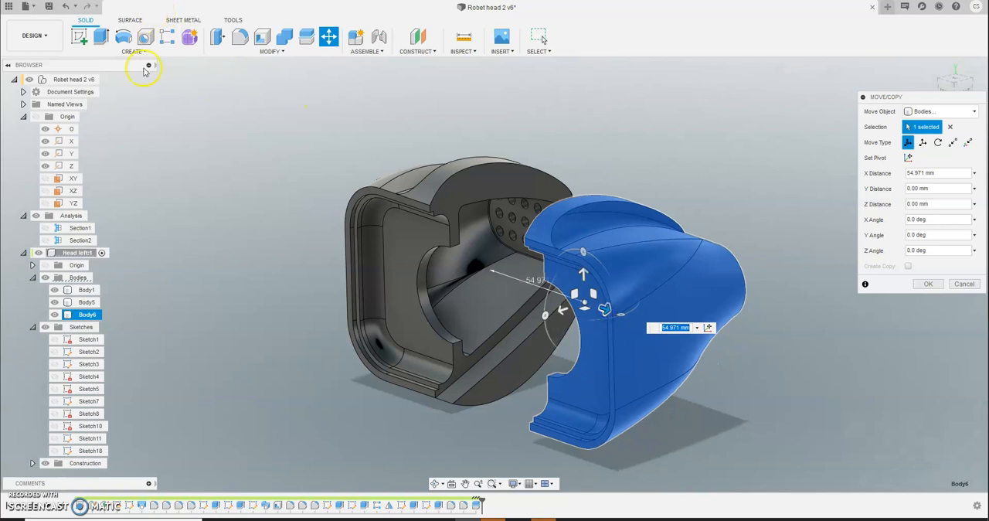
left_click(66, 7)
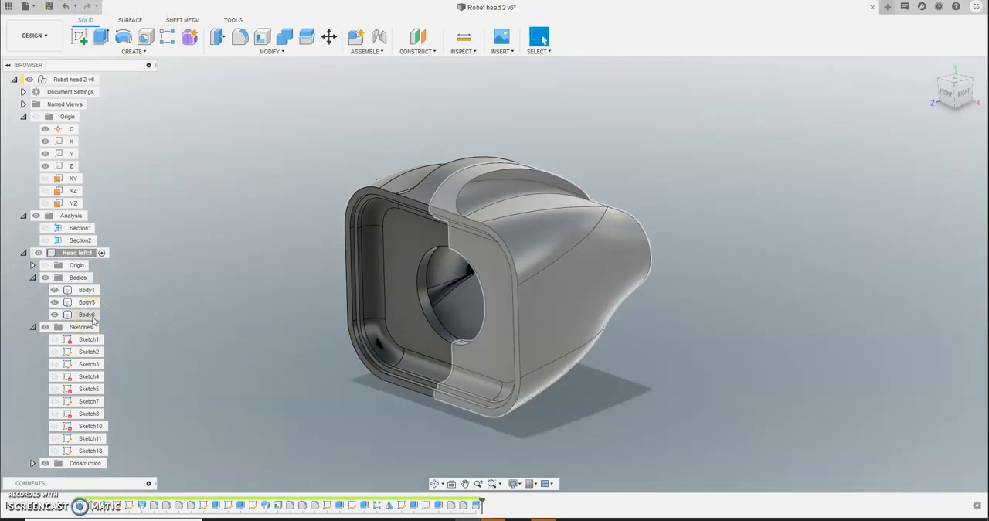
- Examine what each body contributes to the head by hiding and showing Body5 and Body6
left_click(90, 308)
left_click(89, 295)
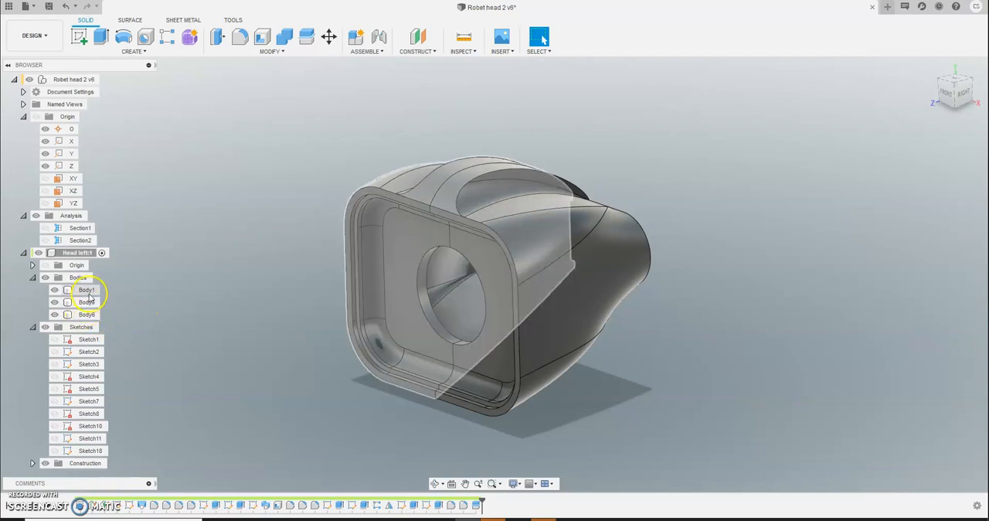
left_click(54, 302)
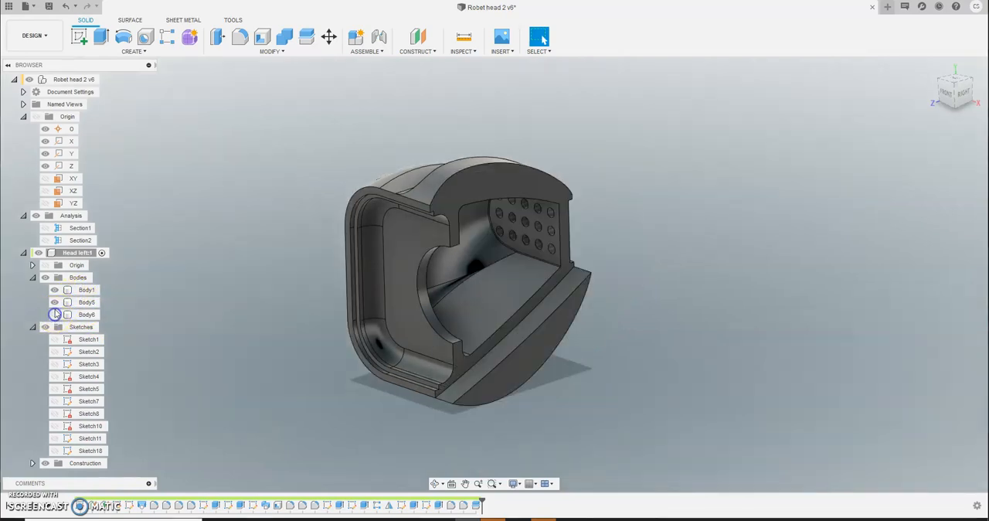
left_click(361, 338)
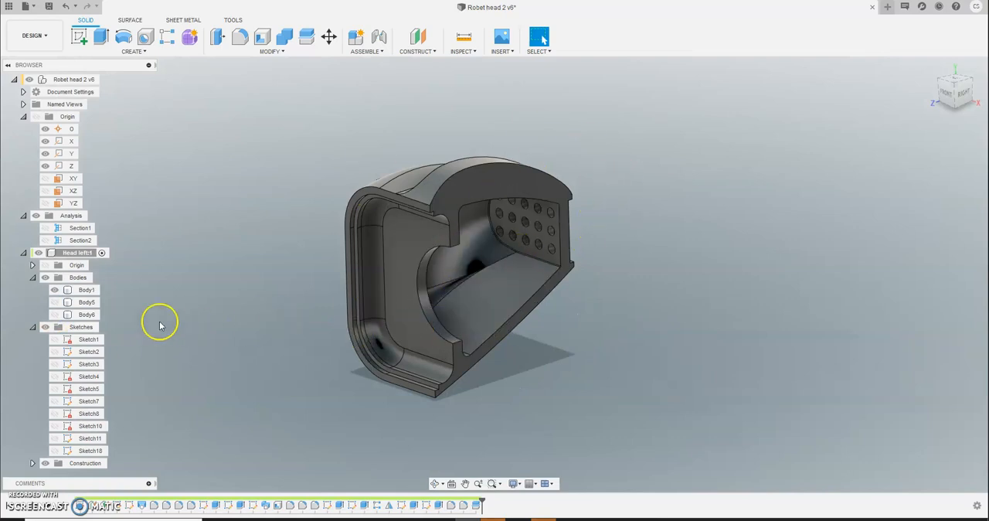
left_click(58, 305)
left_click(57, 304)
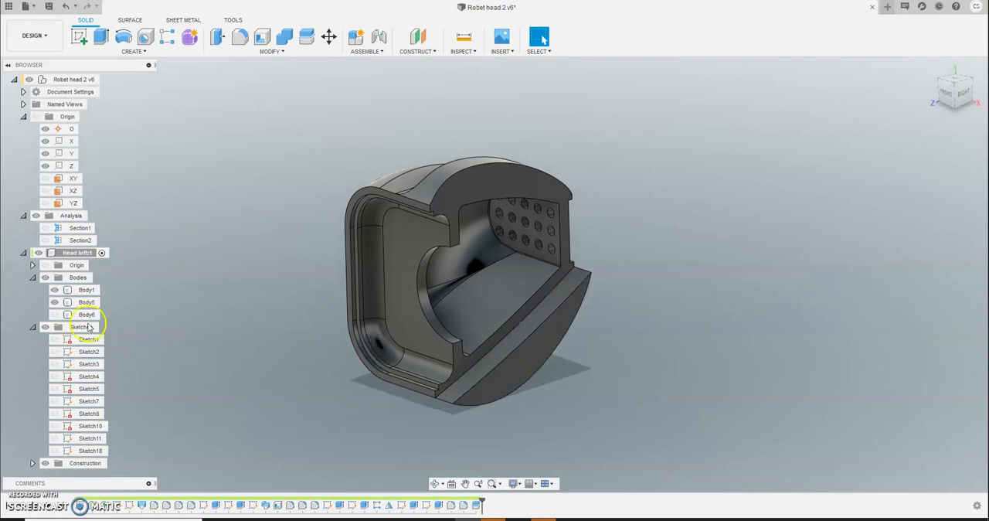
left_click(61, 316)
left_click(53, 315)
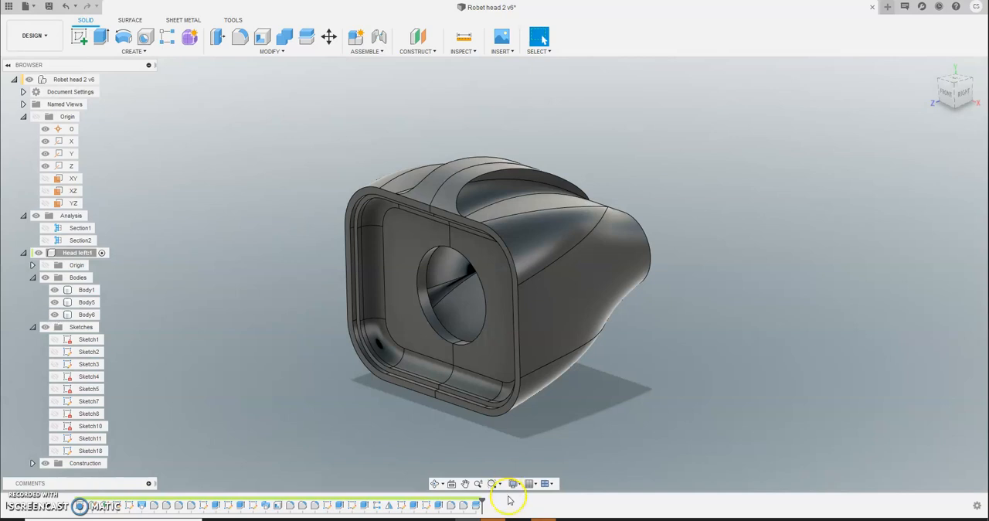
- Delete the Split Body feature from the end of the design history
right_click(474, 510)
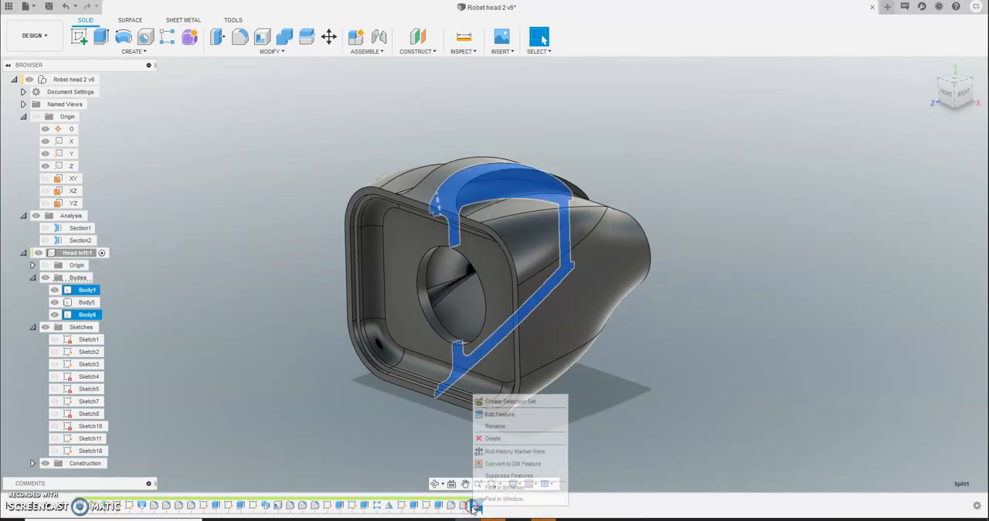
left_click(486, 436)
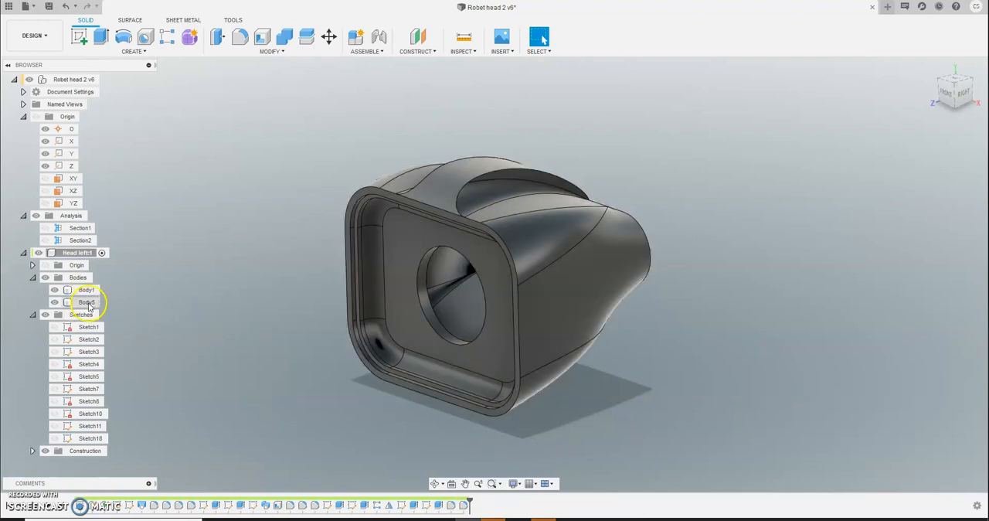
- Combine Body1 and Body5 into a single body using the Join operation
left_click(86, 302)
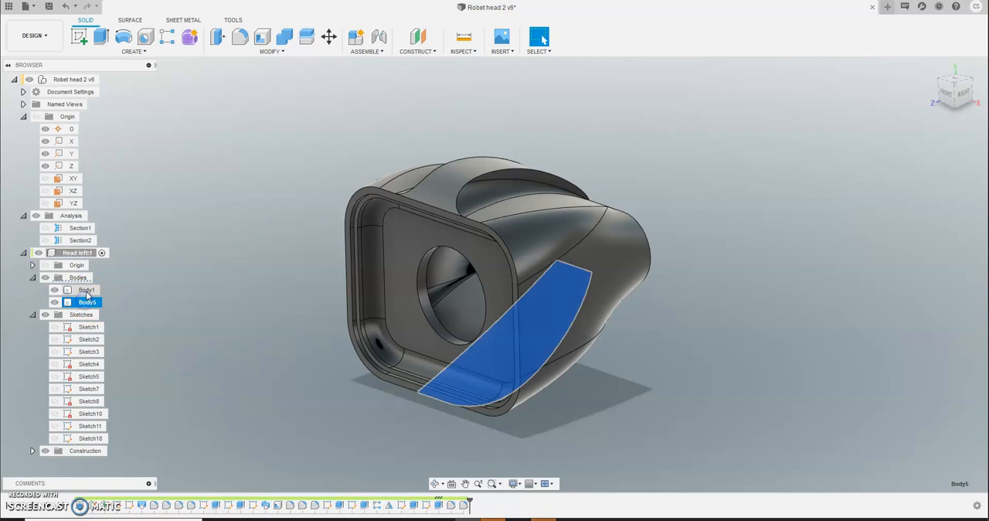
left_click(86, 289, "ctrl")
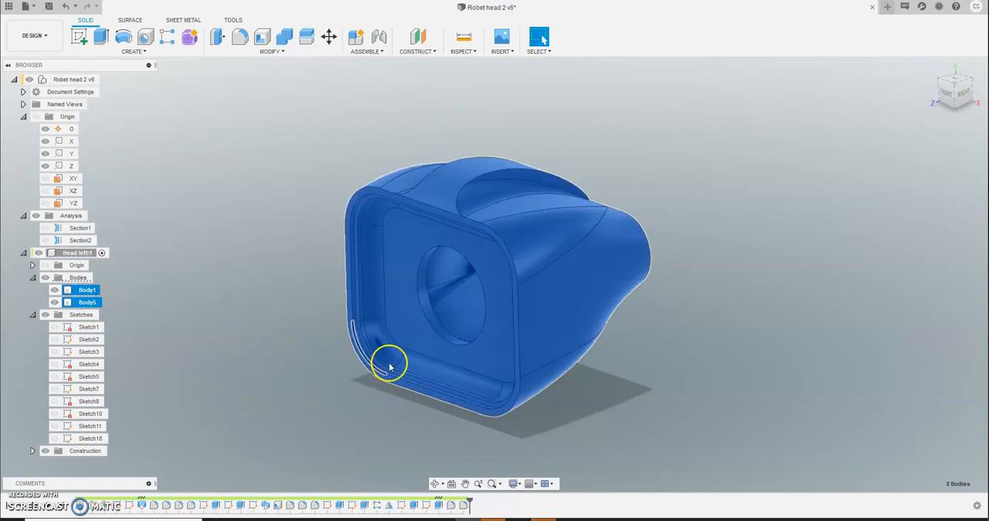
left_click(283, 53)
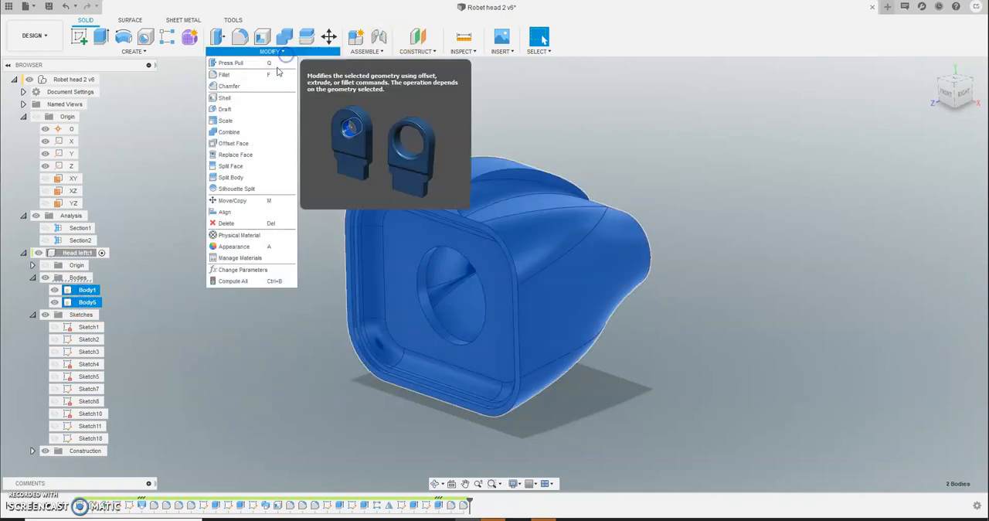
left_click(228, 131)
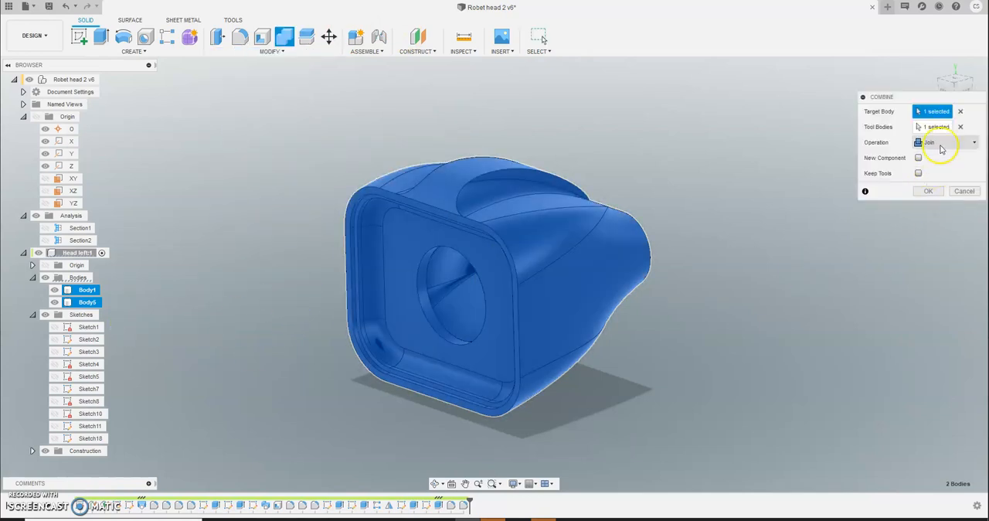
left_click(927, 191)
- Split the joined head body, Body5, into two halves with the vertical YZ origin plane
middle_click_drag(728, 376, 705, 343, "shift")
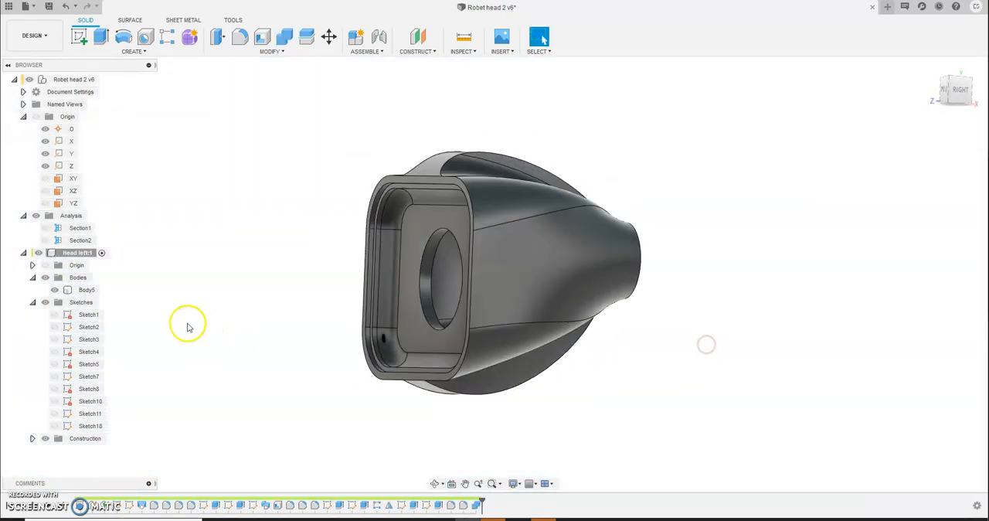
left_click(86, 290)
middle_click_drag(270, 344, 273, 378, "shift")
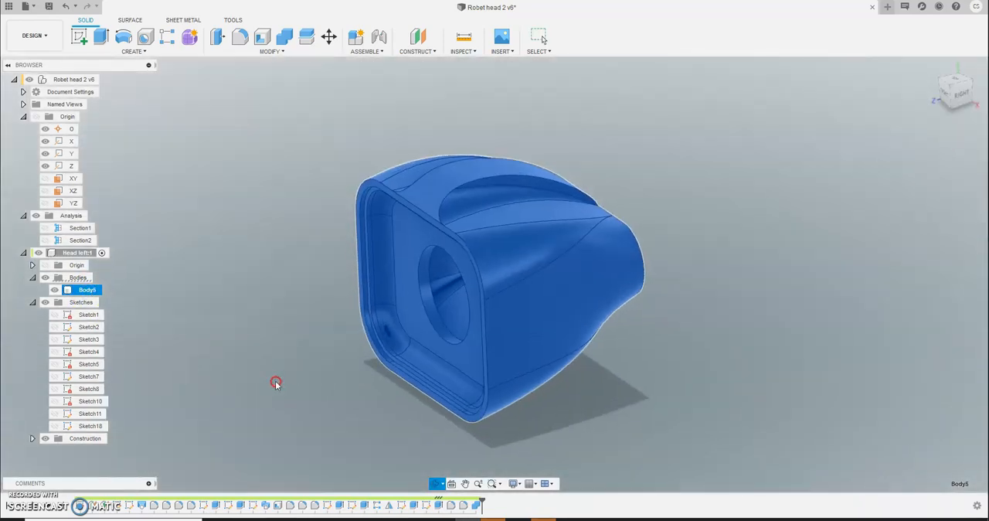
left_click(283, 53)
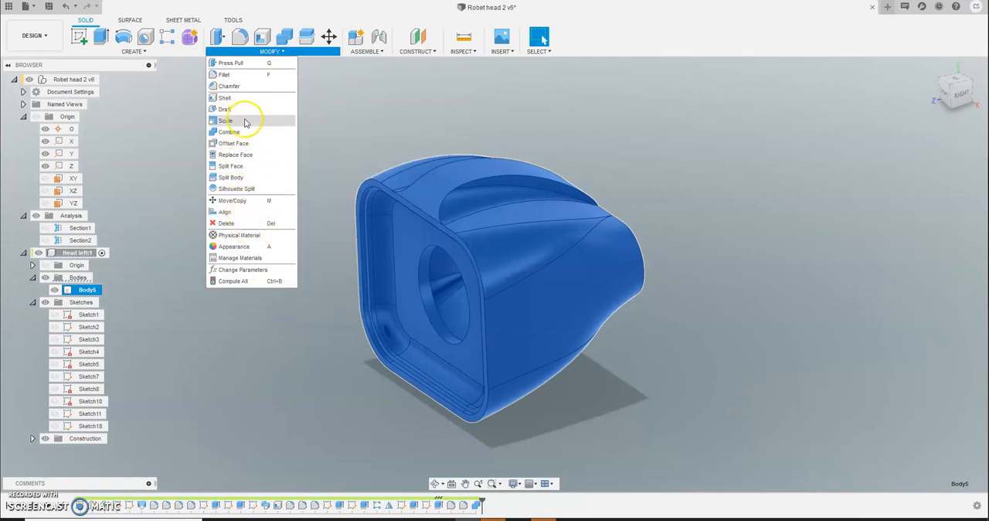
left_click(238, 177)
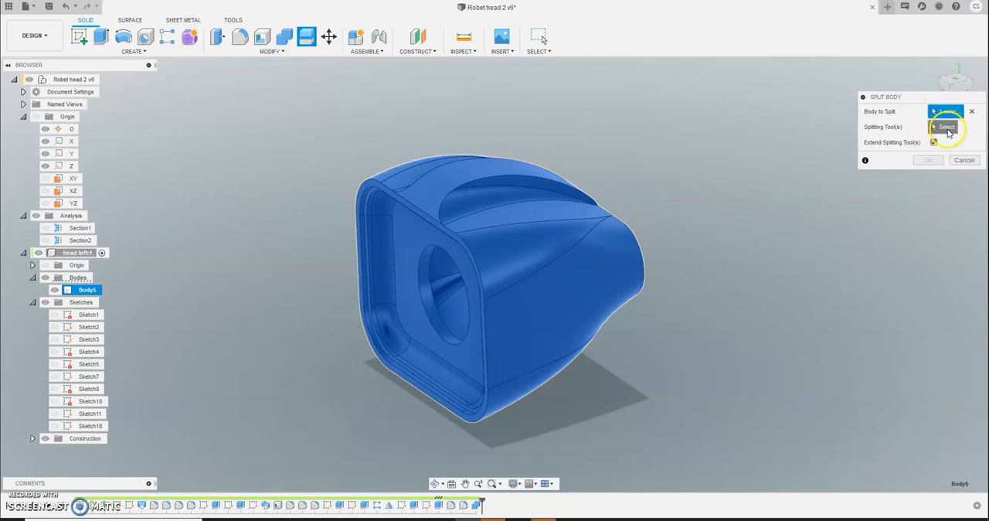
left_click(949, 131)
left_click(394, 286)
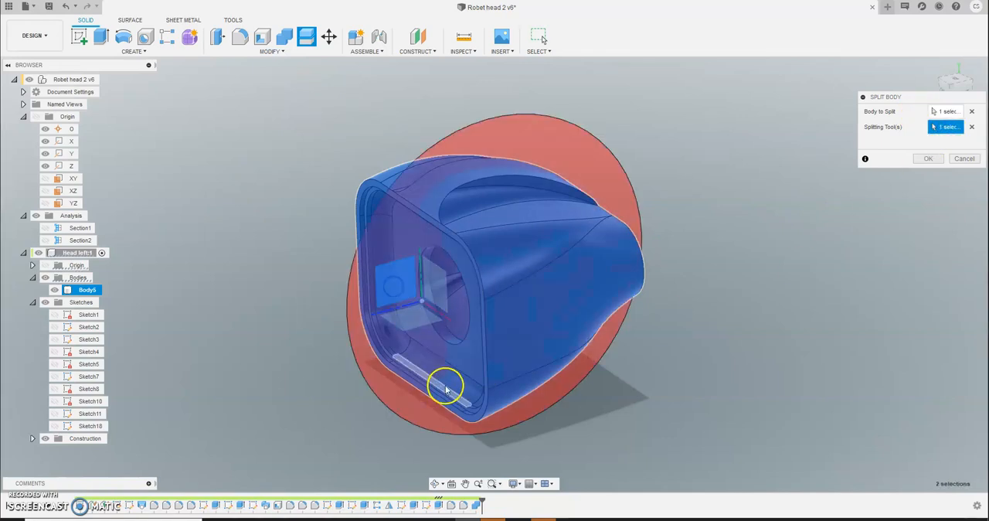
left_click(928, 158)
- Move the split-off half, Body7, about 62 mm along X away from the other half
middle_click_drag(354, 360, 417, 363, "shift")
left_click(330, 38)
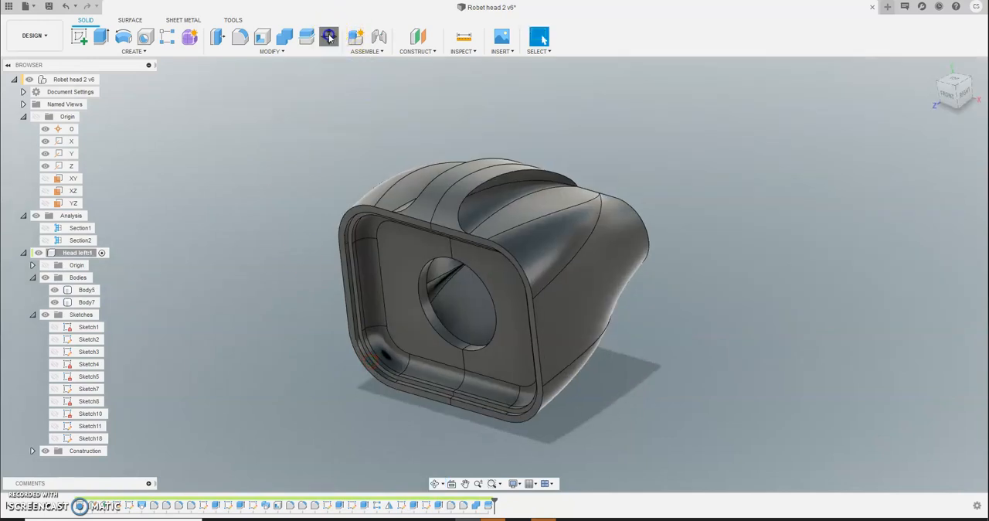
left_click(514, 328)
left_click_drag(531, 331, 655, 364)
- Examine the cut faces, interior walls and underside of both head halves from several angles
middle_click_drag(510, 378, 464, 332, "shift")
left_click(448, 376)
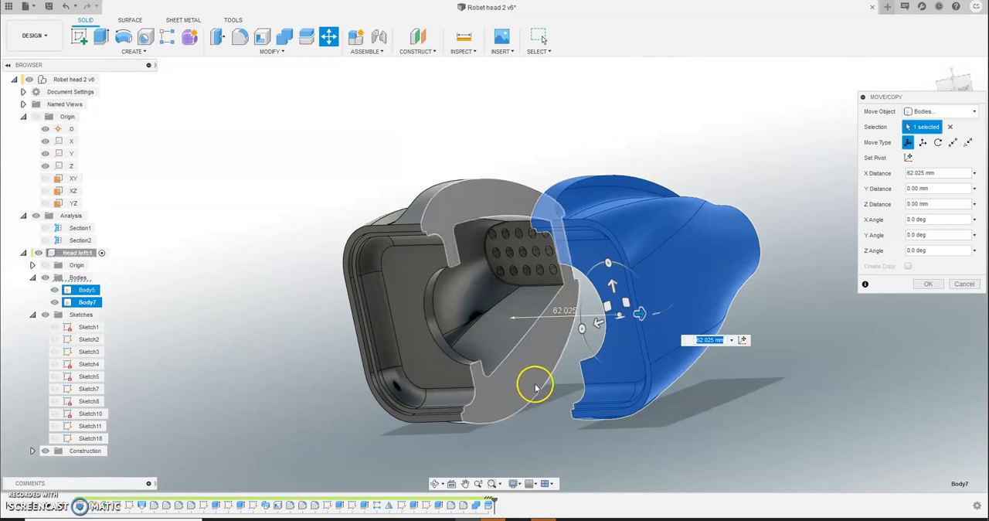
scroll(536, 386, "up", 5)
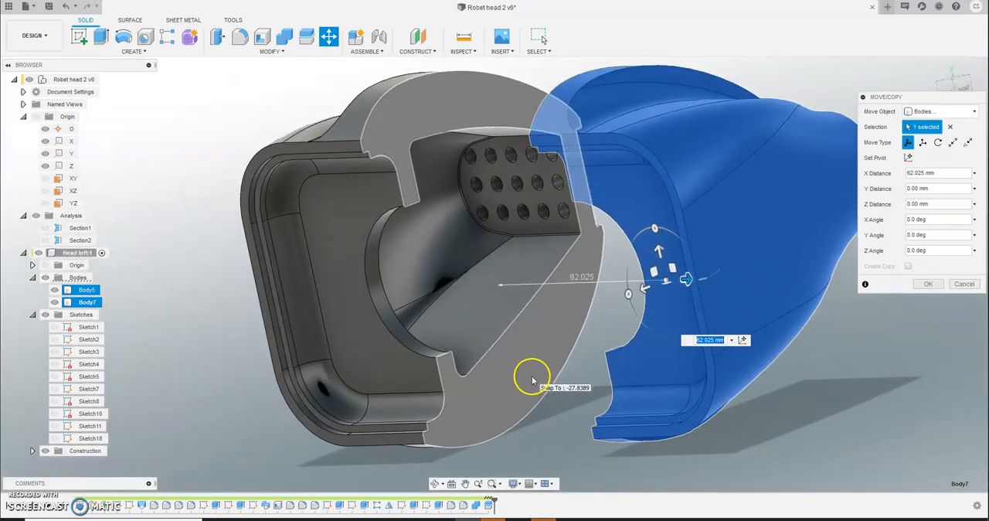
middle_click_drag(536, 379, 430, 176, "shift")
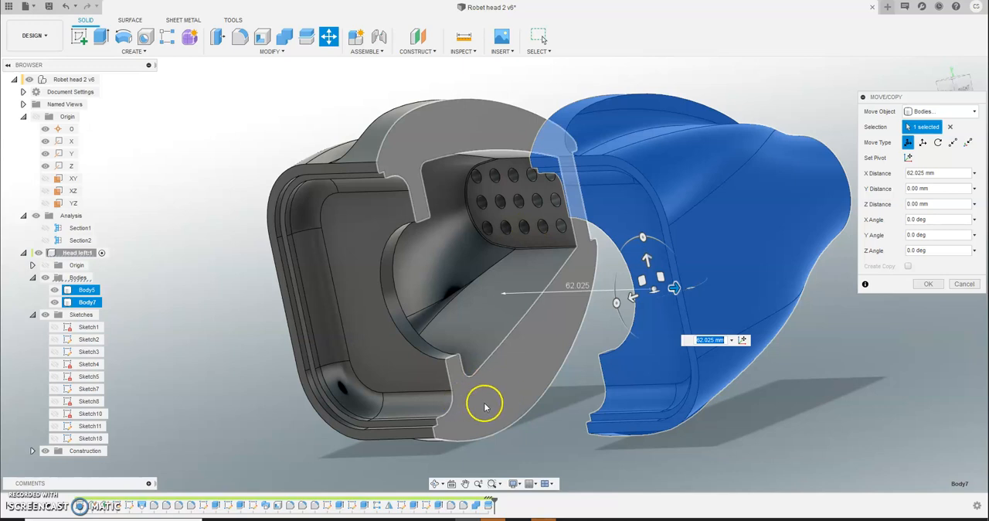
middle_click_drag(298, 396, 389, 397, "shift")
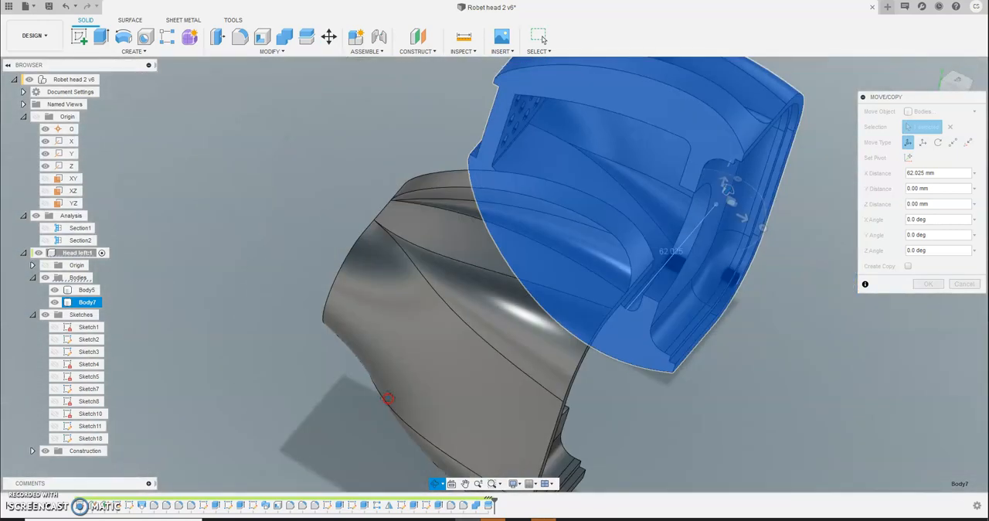
middle_click_drag(585, 249, 505, 335, "shift")
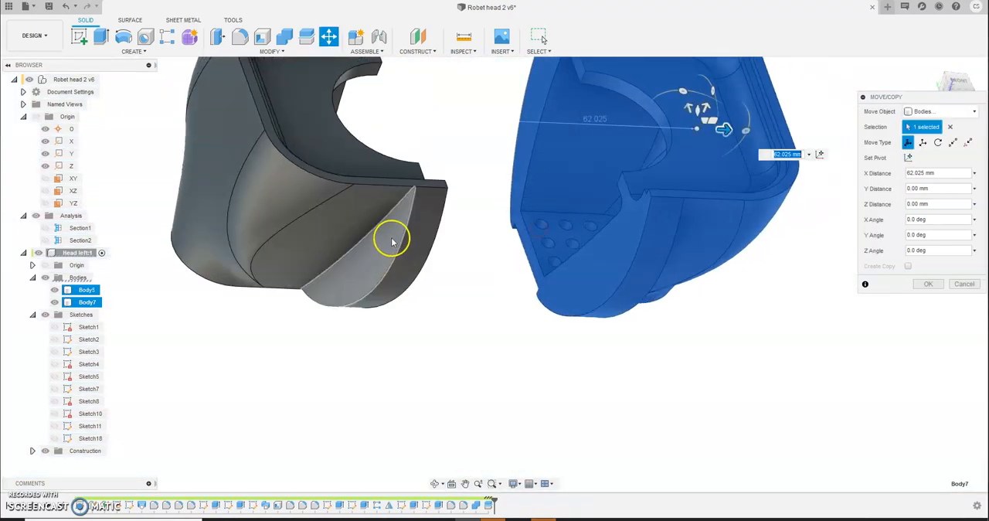
middle_click_drag(464, 286, 473, 363, "shift")
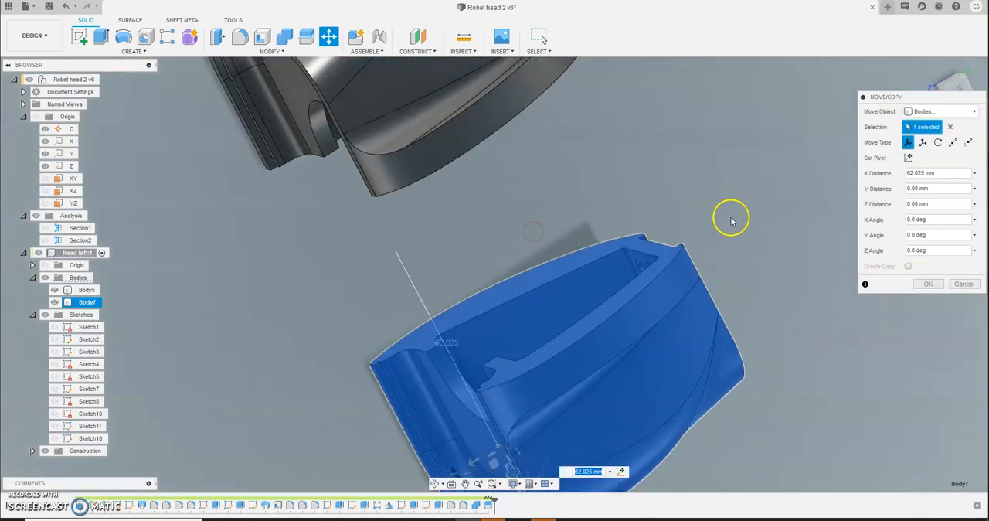
middle_click_drag(730, 221, 736, 153, "shift")
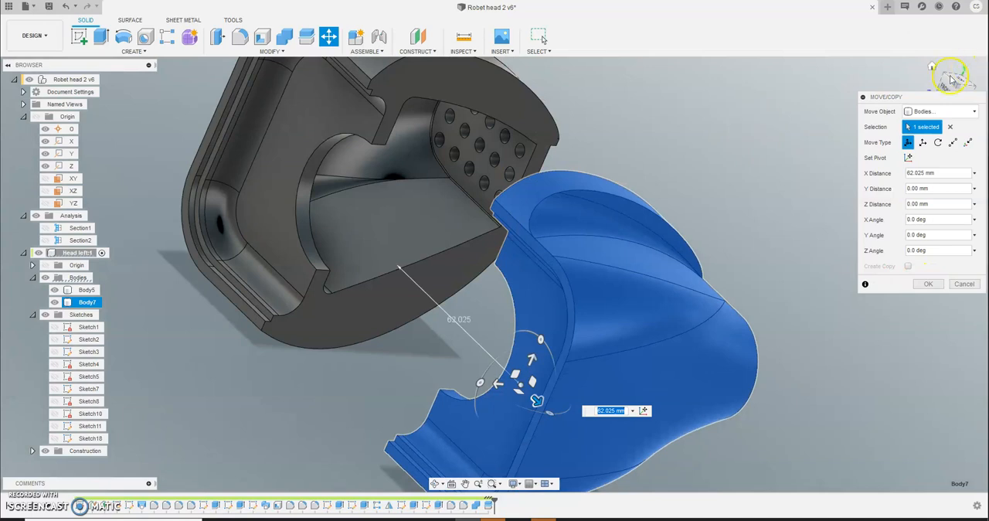
- Apply the move of Body7 and return the model to the home view
left_click_drag(894, 98, 857, 106)
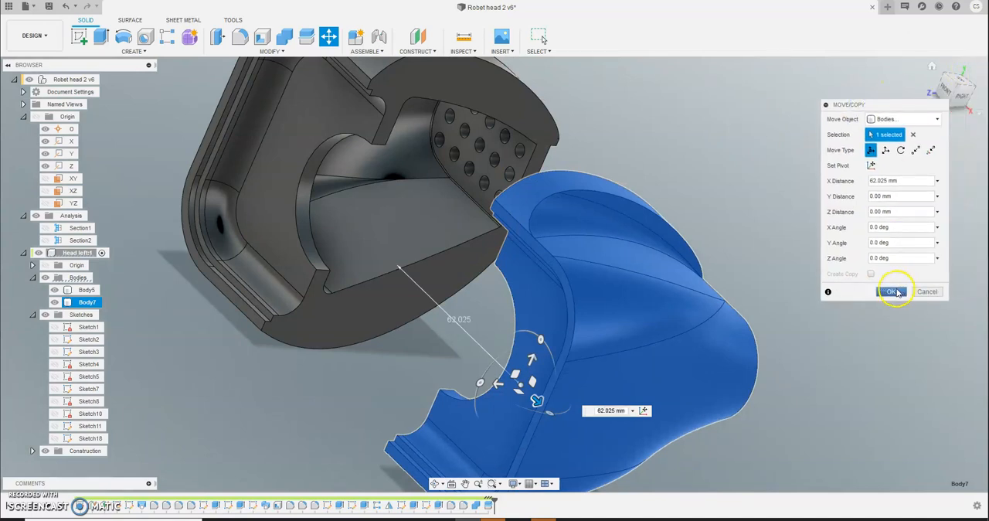
left_click(894, 291)
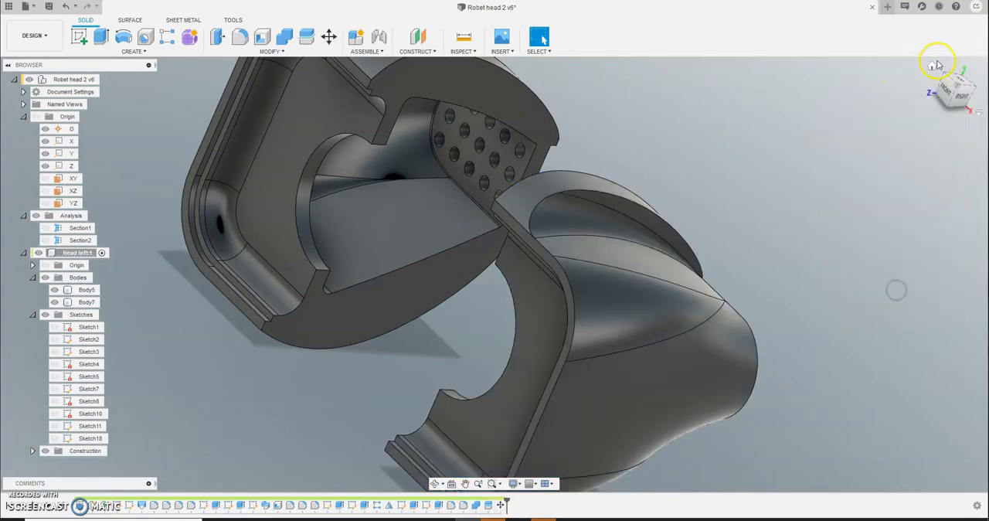
left_click(934, 68)
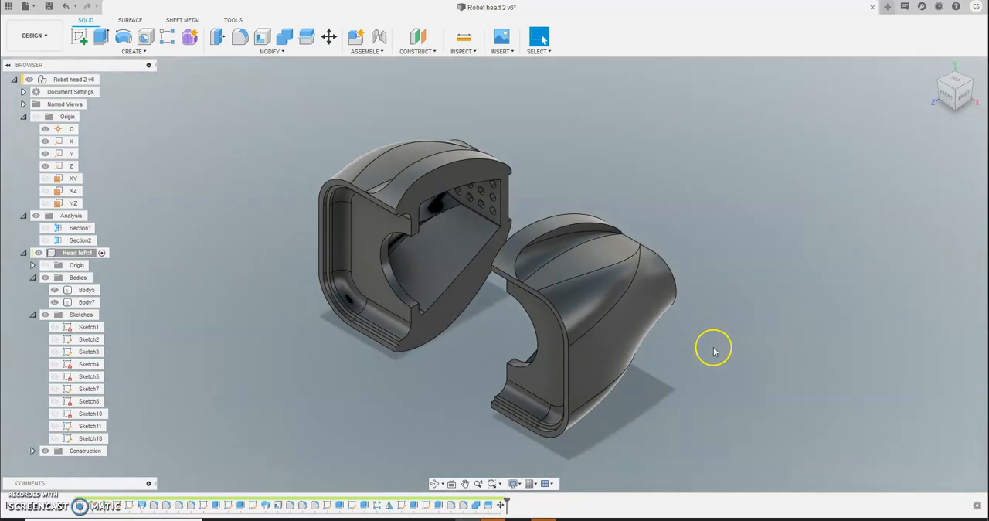